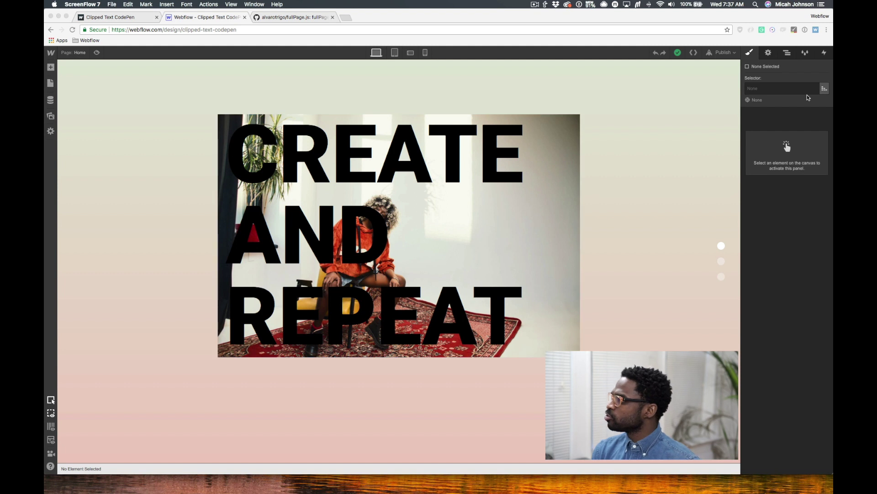
- Show the Navigator and expand fullpageWrapper to list its sections and navBar
{"action": "left_click", "coordinate": [790, 53]}
{"action": "left_click", "coordinate": [788, 54]}
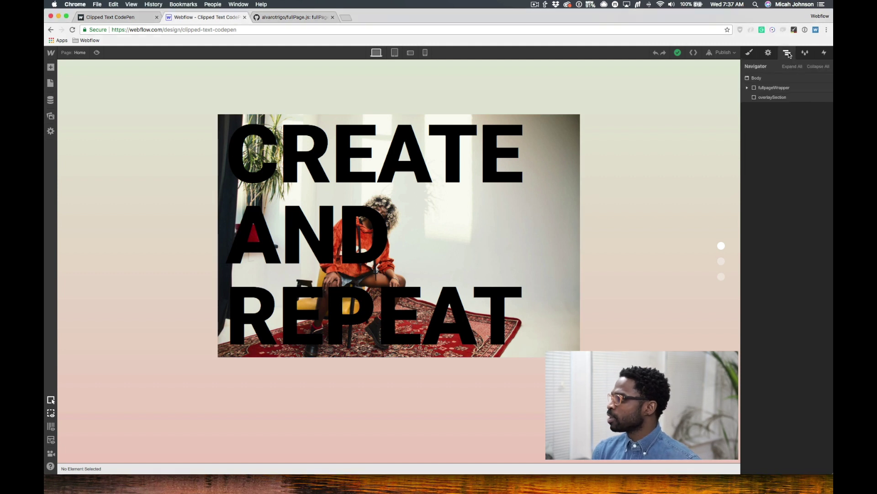
{"action": "left_click", "coordinate": [746, 89]}
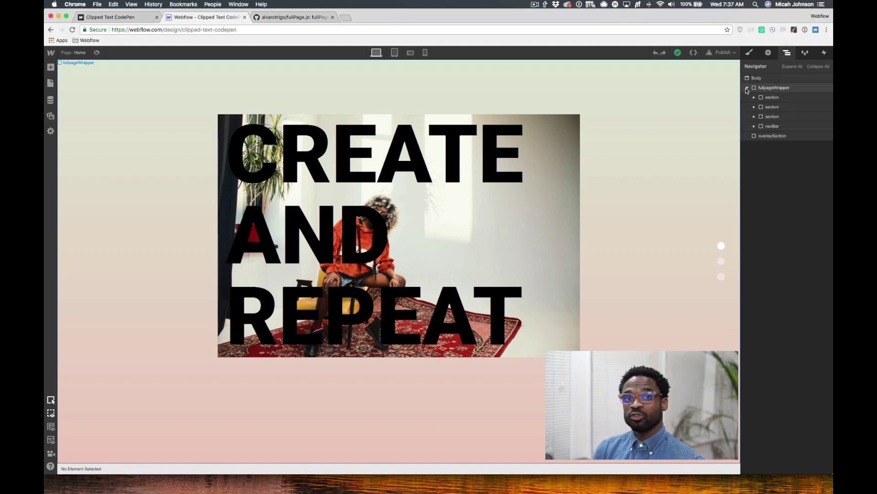
- Select each of the three sections in turn, then bring up the fullPage.js GitHub page
{"action": "left_click", "coordinate": [772, 98]}
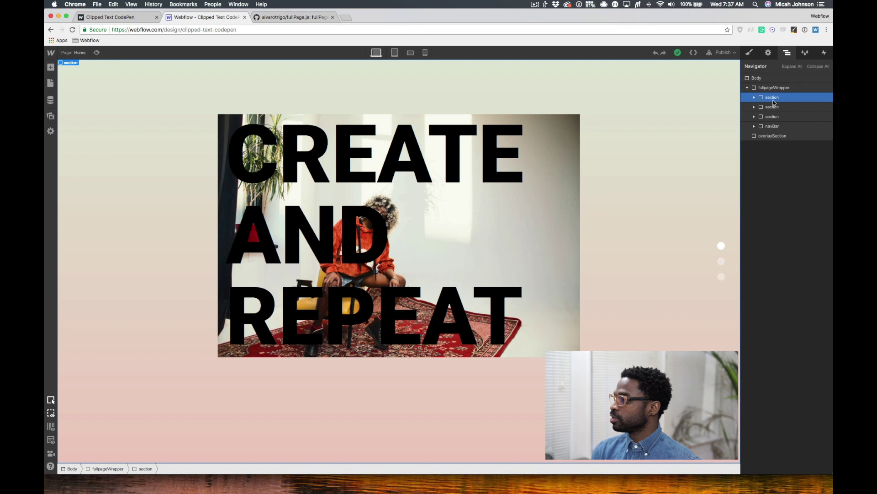
{"action": "left_click", "coordinate": [773, 107]}
{"action": "left_click", "coordinate": [773, 117]}
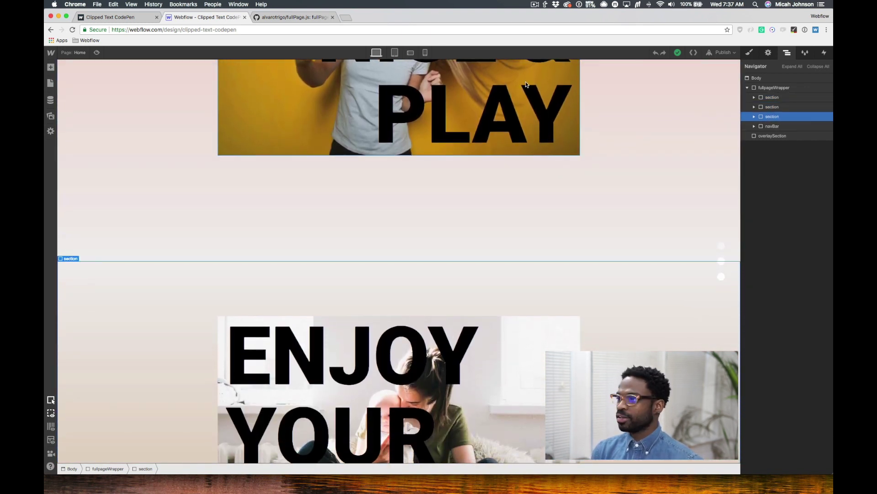
{"action": "left_click", "coordinate": [295, 18]}
{"action": "scroll", "coordinate": [254, 189], "scroll_direction": "up", "scroll_amount": 20}
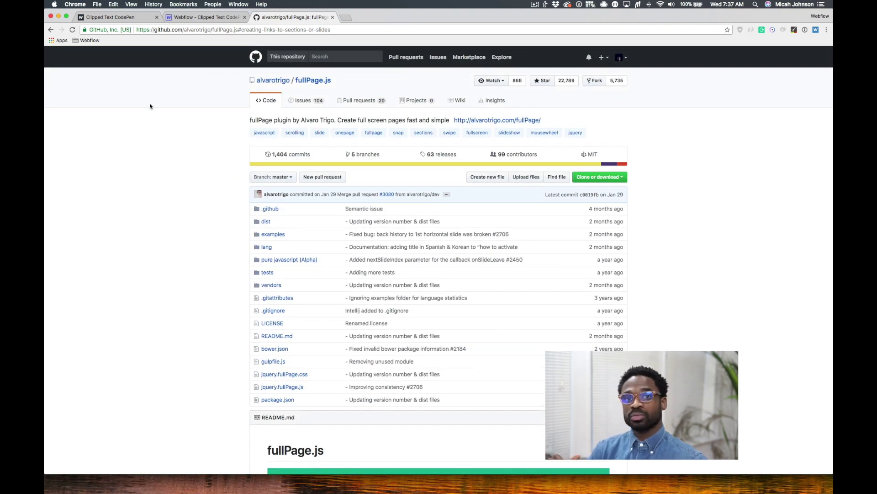
- Read down the fullPage.js README to the Initialization example with its fullpage() options
{"action": "scroll", "coordinate": [161, 129], "scroll_direction": "down", "scroll_amount": 20}
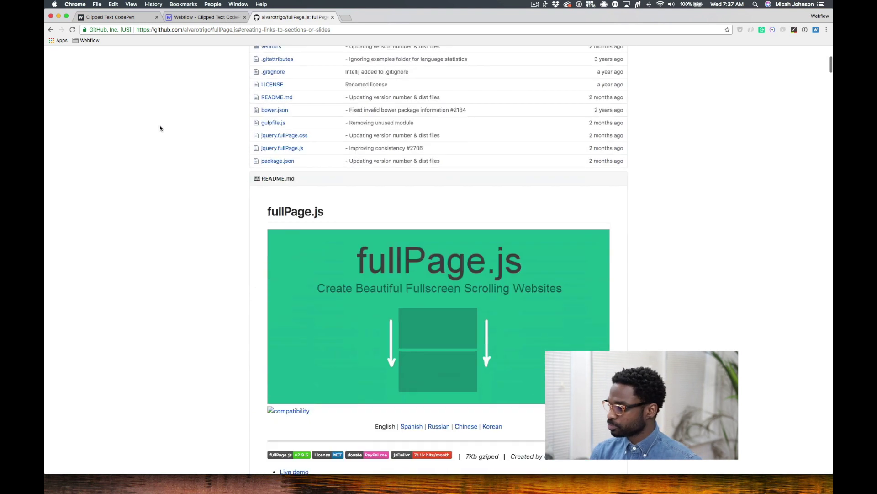
{"action": "scroll", "coordinate": [161, 131], "scroll_direction": "down", "scroll_amount": 8}
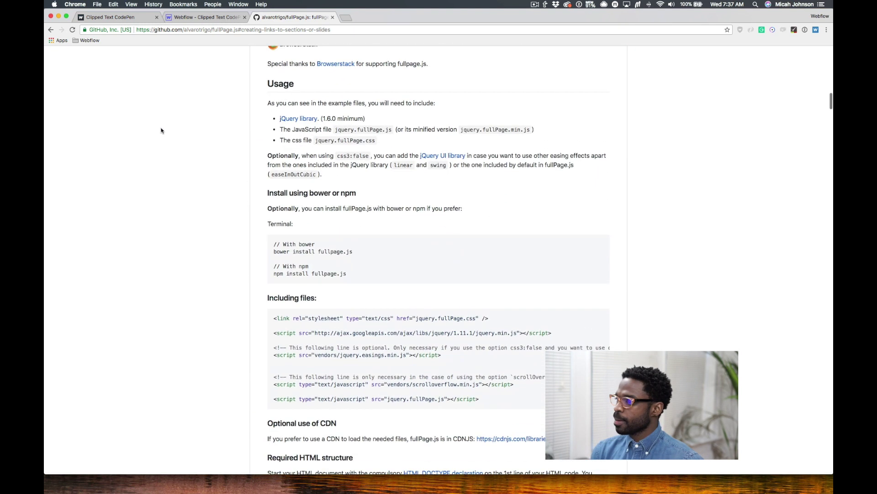
{"action": "scroll", "coordinate": [163, 132], "scroll_direction": "down", "scroll_amount": 2}
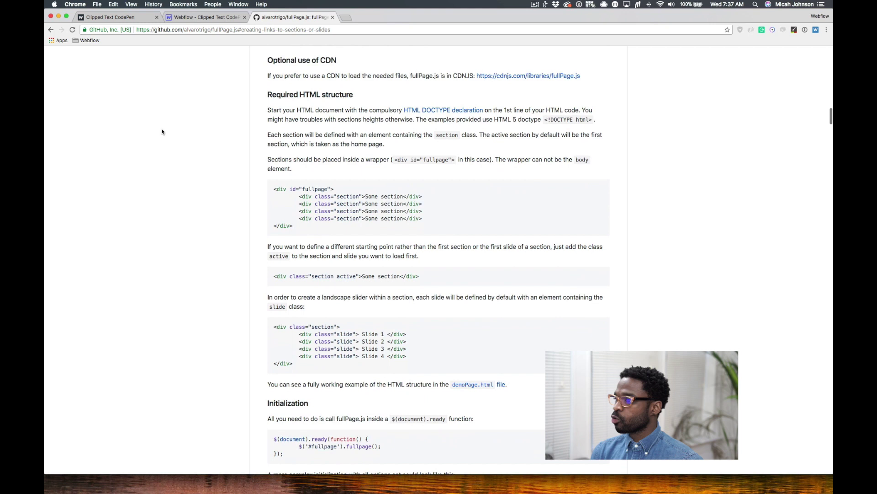
{"action": "scroll", "coordinate": [224, 133], "scroll_direction": "down", "scroll_amount": 1}
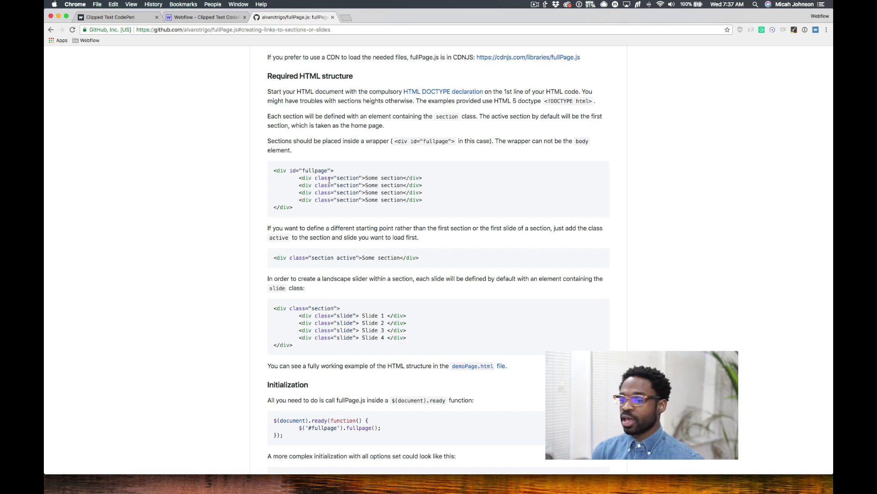
{"action": "scroll", "coordinate": [329, 183], "scroll_direction": "down", "scroll_amount": 4}
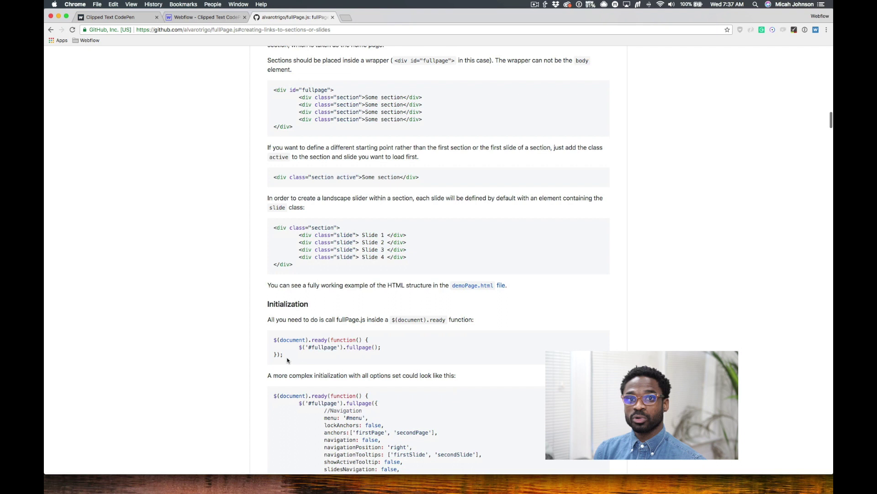
{"action": "scroll", "coordinate": [288, 359], "scroll_direction": "down", "scroll_amount": 10}
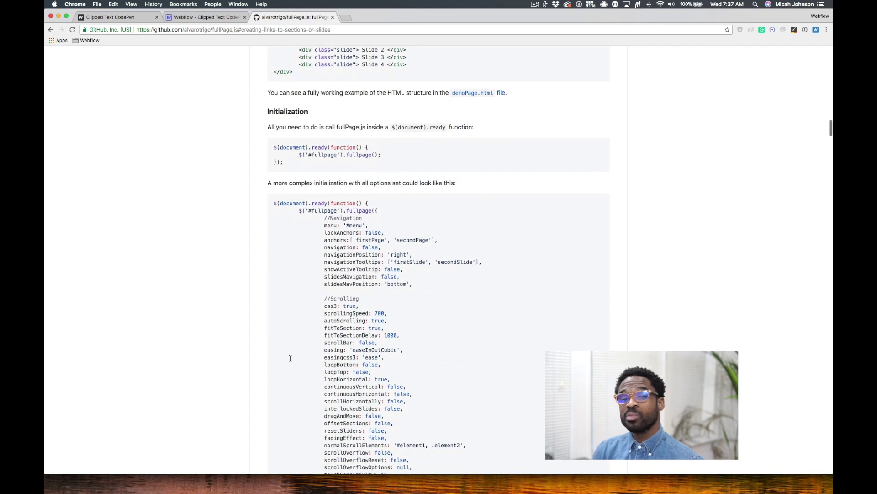
{"action": "scroll", "coordinate": [290, 358], "scroll_direction": "down", "scroll_amount": 5}
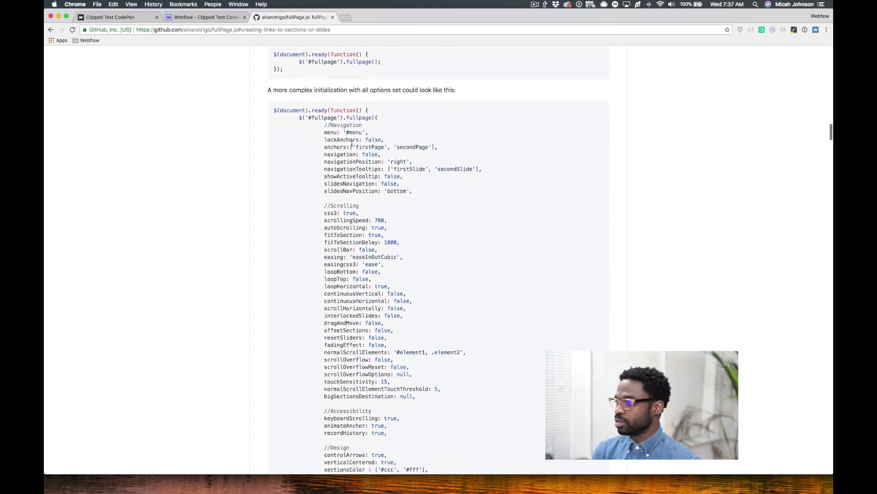
{"action": "scroll", "coordinate": [343, 155], "scroll_direction": "down", "scroll_amount": 2}
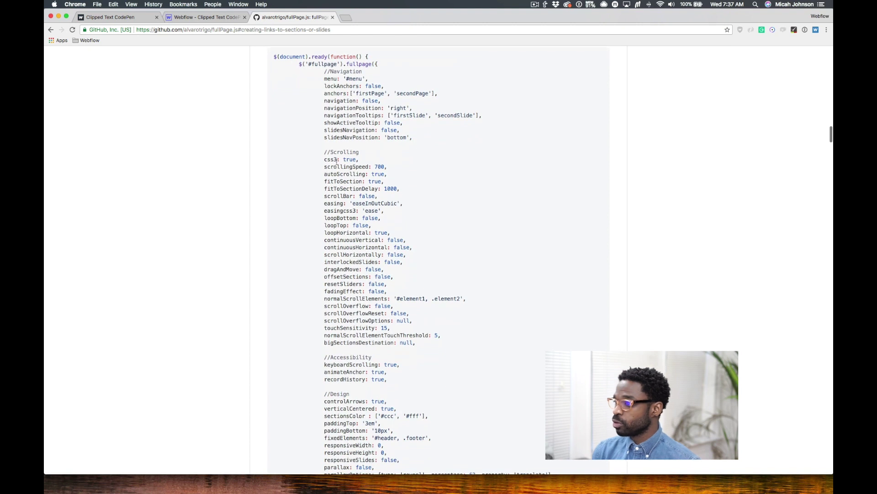
{"action": "scroll", "coordinate": [337, 161], "scroll_direction": "down", "scroll_amount": 2}
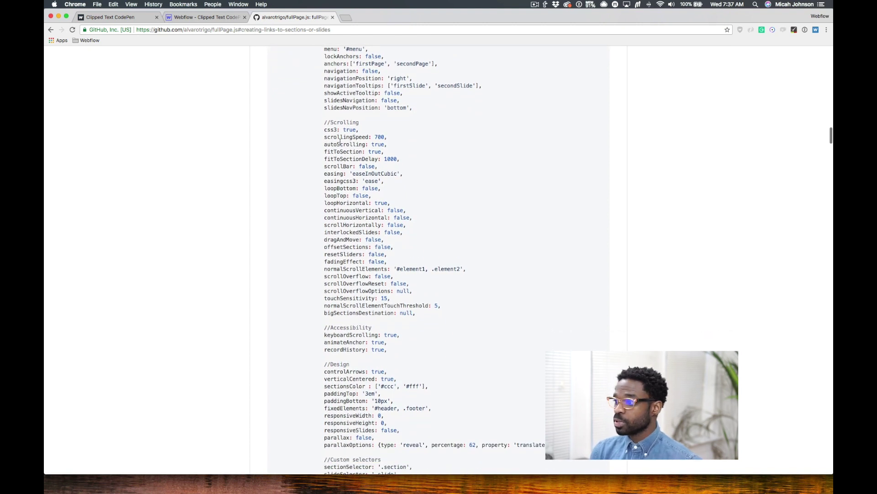
{"action": "scroll", "coordinate": [332, 157], "scroll_direction": "down", "scroll_amount": 2}
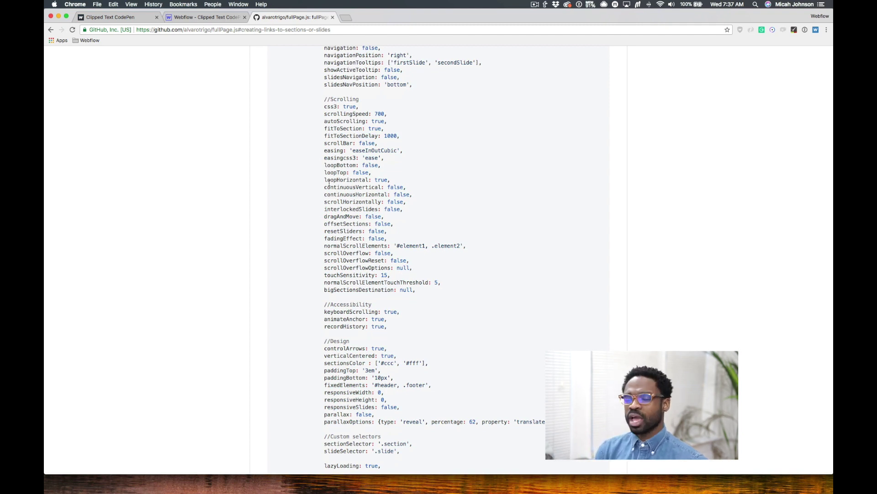
- Back in Webflow, go to the Clipped Text CodePen project's Custom Code settings
{"action": "left_click", "coordinate": [211, 15]}
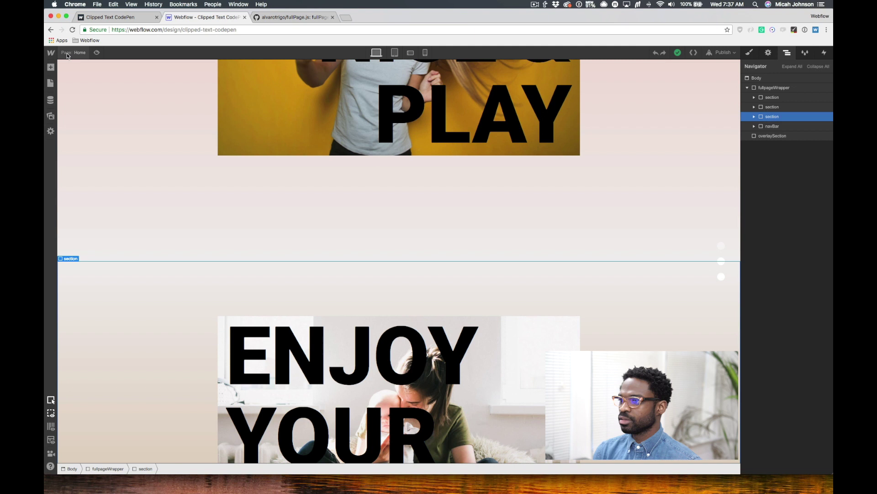
{"action": "mouse_move", "coordinate": [53, 54]}
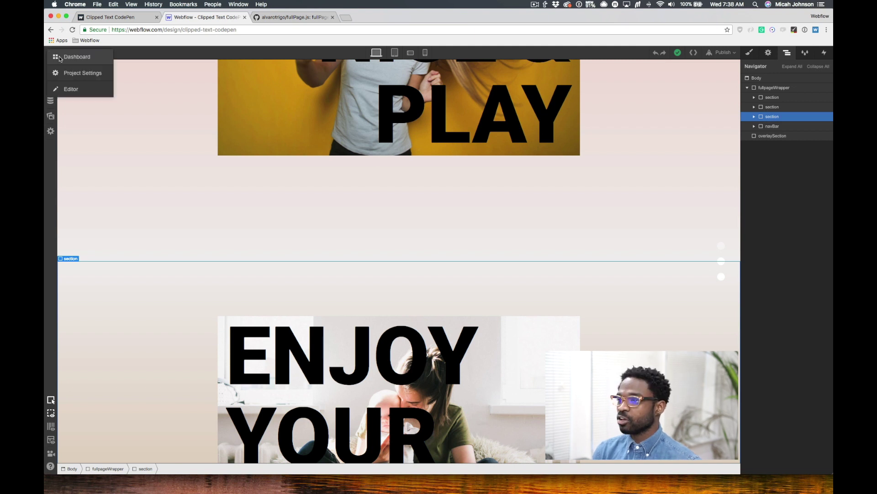
{"action": "left_click", "coordinate": [80, 73]}
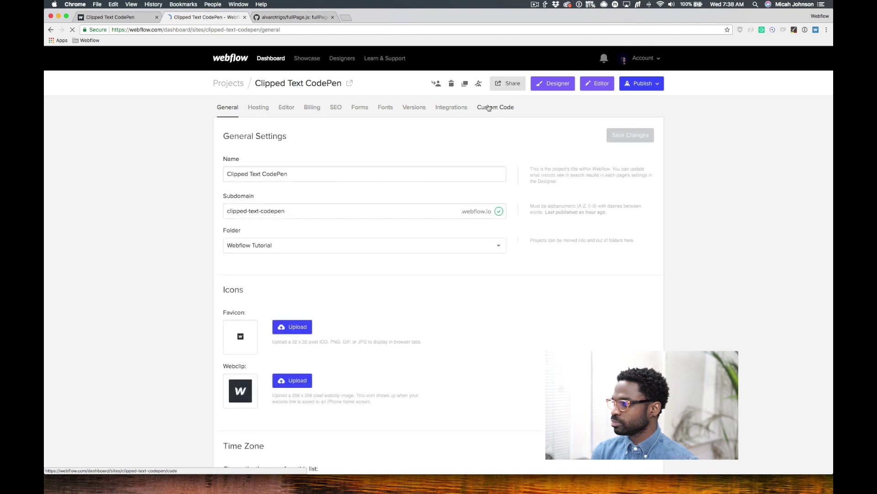
{"action": "left_click", "coordinate": [480, 108]}
- Review the Footer Code script loading fullPage.js and its fullpage() options, then return to the top
{"action": "scroll", "coordinate": [186, 243], "scroll_direction": "down", "scroll_amount": 6}
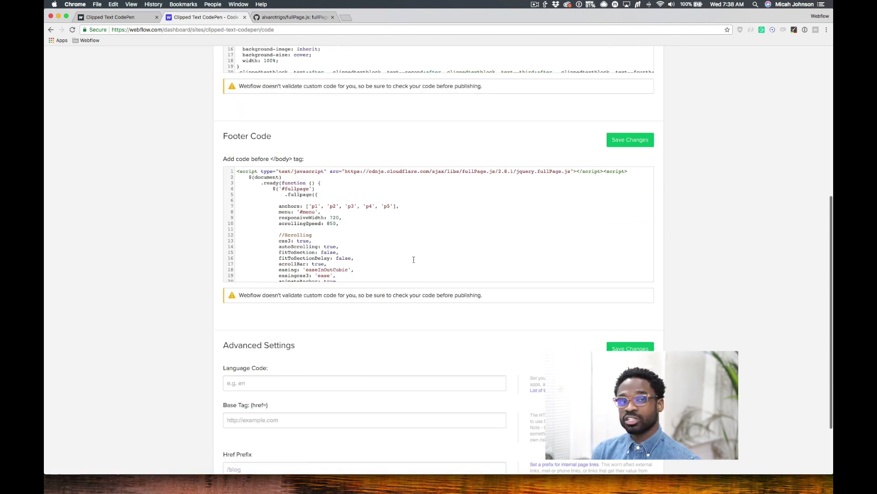
{"action": "scroll", "coordinate": [413, 259], "scroll_direction": "up", "scroll_amount": 2}
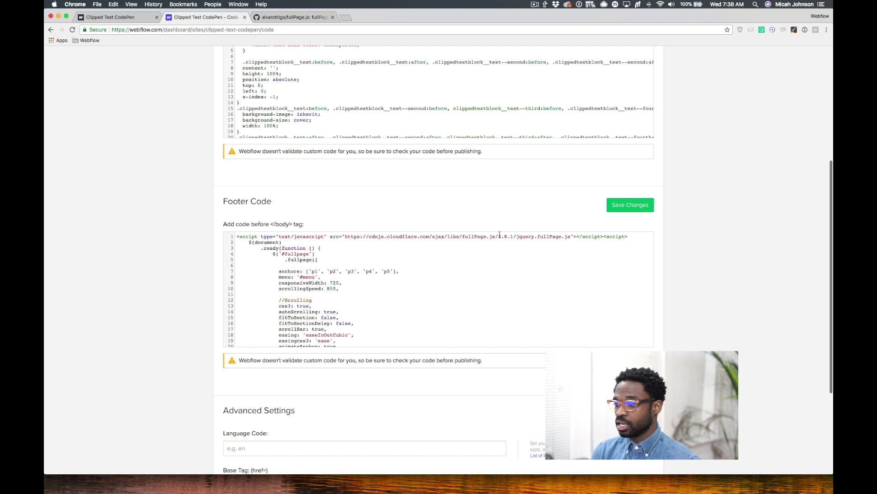
{"action": "scroll", "coordinate": [275, 252], "scroll_direction": "down", "scroll_amount": 2}
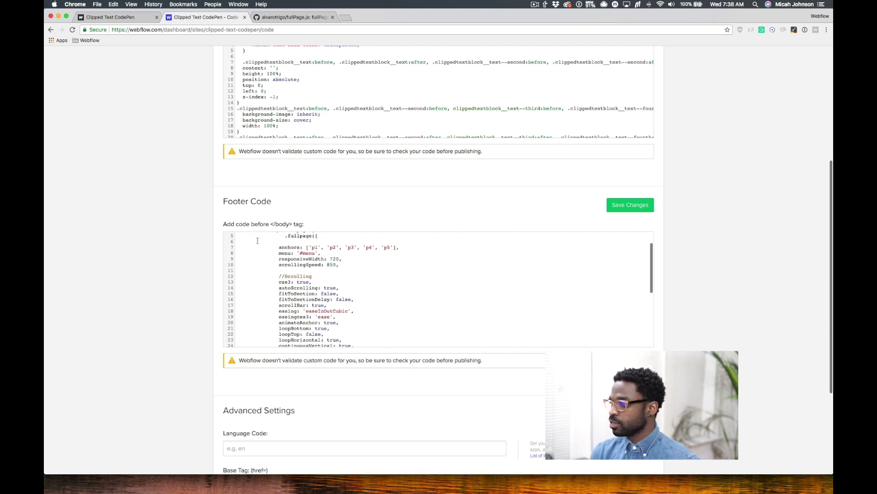
{"action": "scroll", "coordinate": [319, 263], "scroll_direction": "up", "scroll_amount": 2}
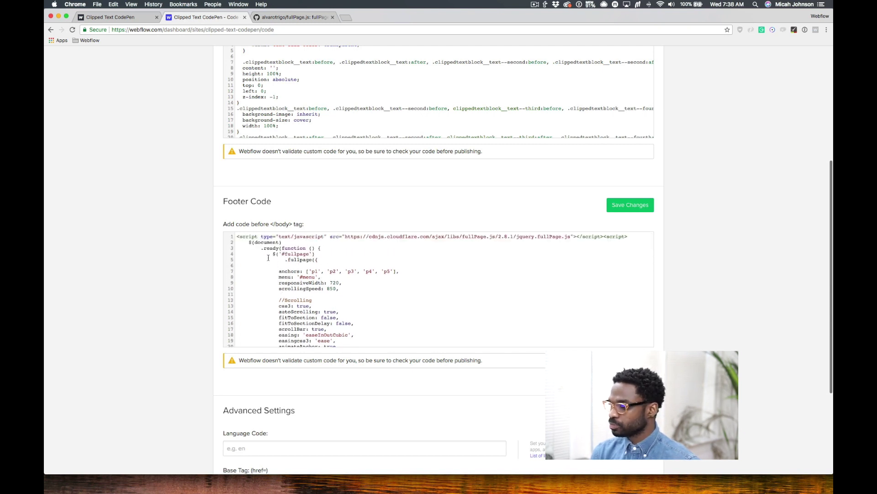
{"action": "scroll", "coordinate": [306, 270], "scroll_direction": "down", "scroll_amount": 1}
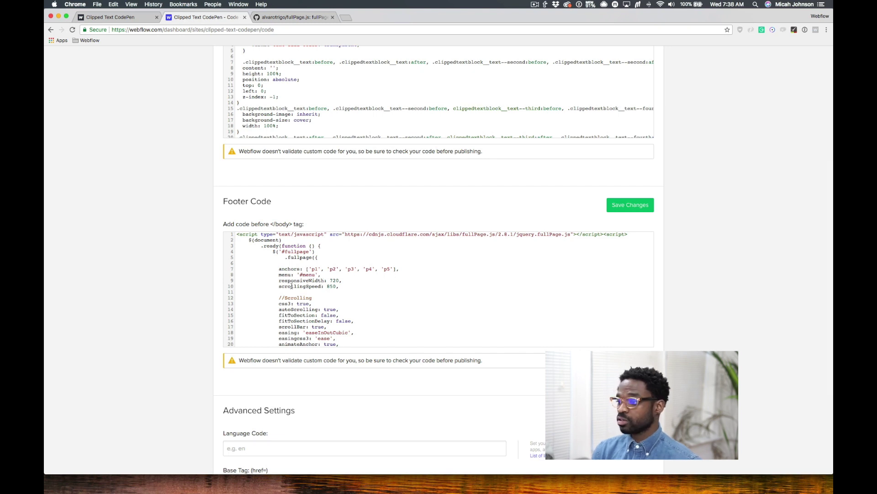
{"action": "scroll", "coordinate": [292, 286], "scroll_direction": "down", "scroll_amount": 6}
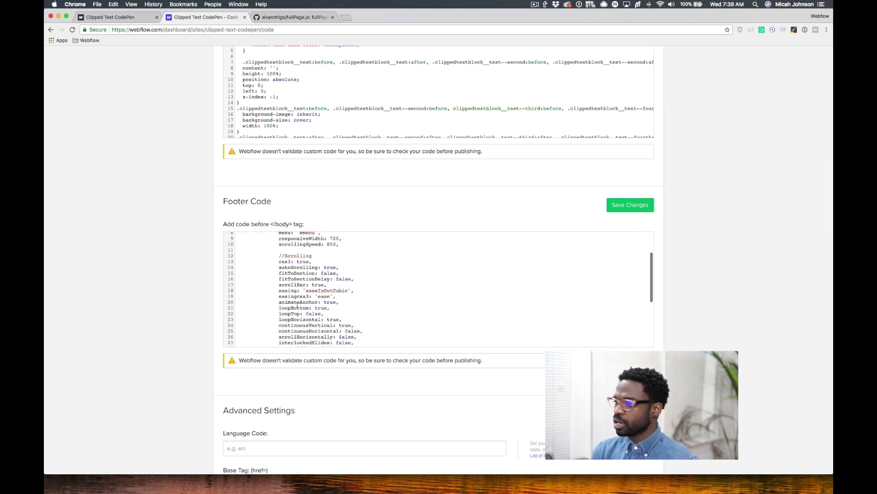
{"action": "scroll", "coordinate": [315, 305], "scroll_direction": "down", "scroll_amount": 6}
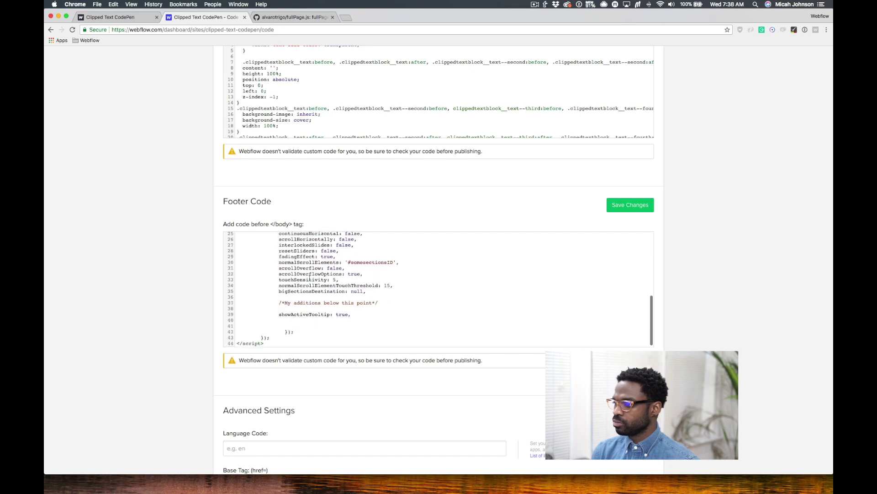
{"action": "scroll", "coordinate": [412, 313], "scroll_direction": "up", "scroll_amount": 15}
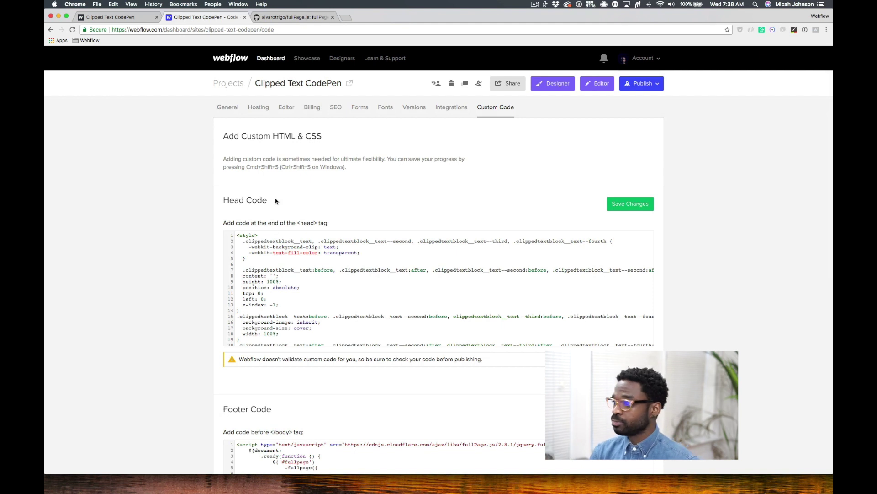
- Open the project in the Designer and select the first section under fullpageWrapper
{"action": "left_click", "coordinate": [560, 86]}
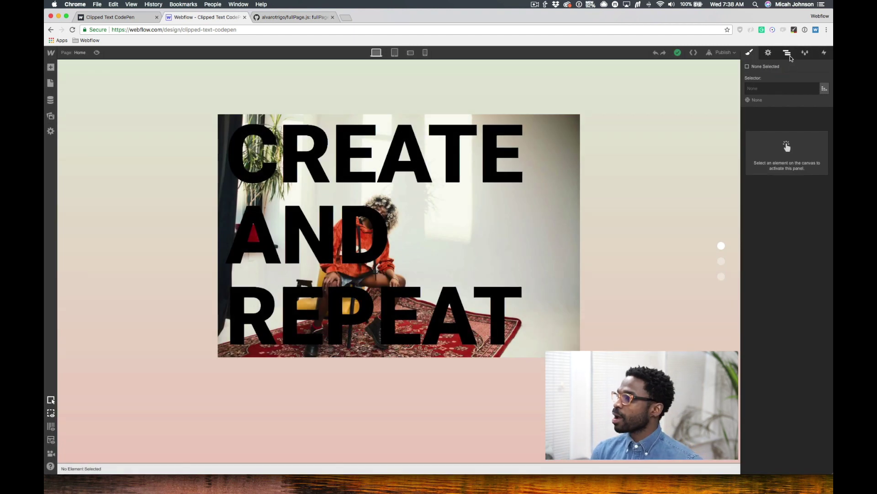
{"action": "left_click", "coordinate": [787, 53]}
{"action": "left_click", "coordinate": [747, 87]}
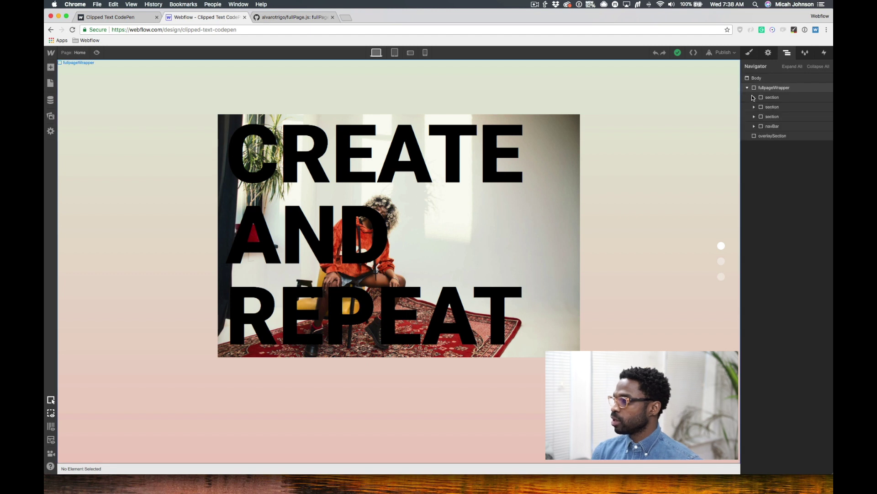
{"action": "left_click", "coordinate": [768, 99]}
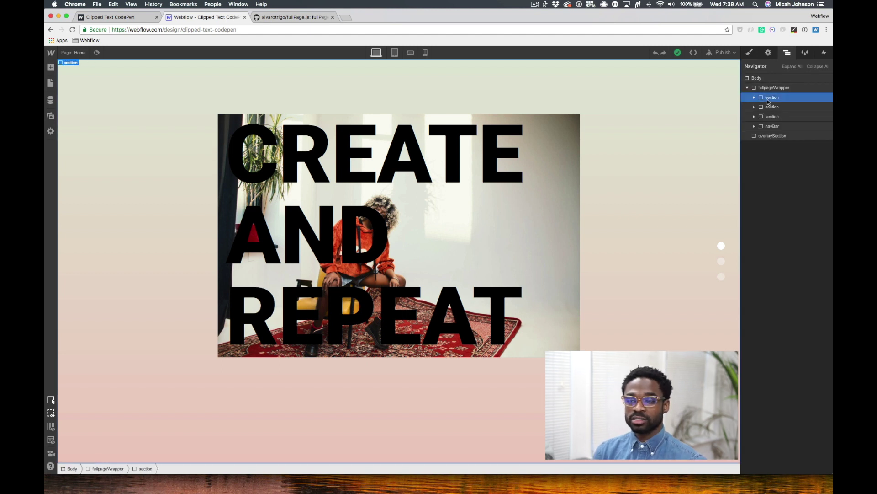
- Expand the first section and clippedTextSection, then open the published clipped-text-codepen.webflow.io site
{"action": "left_click", "coordinate": [754, 98]}
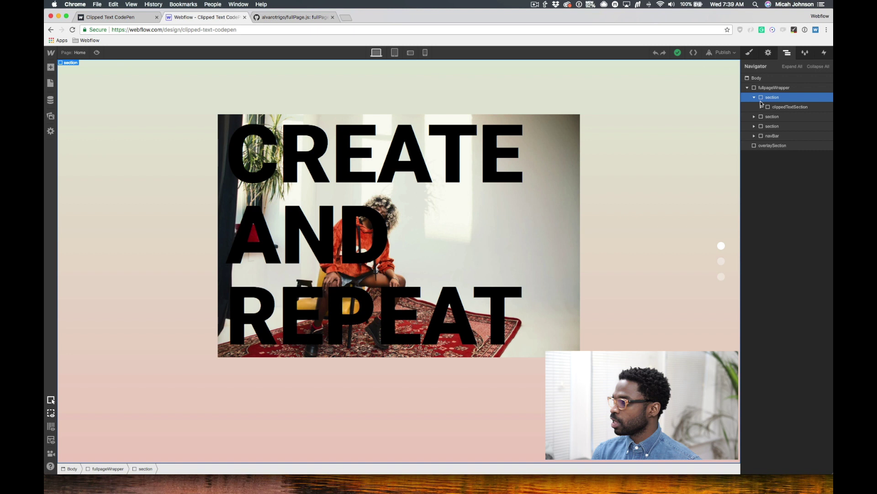
{"action": "left_click", "coordinate": [761, 107]}
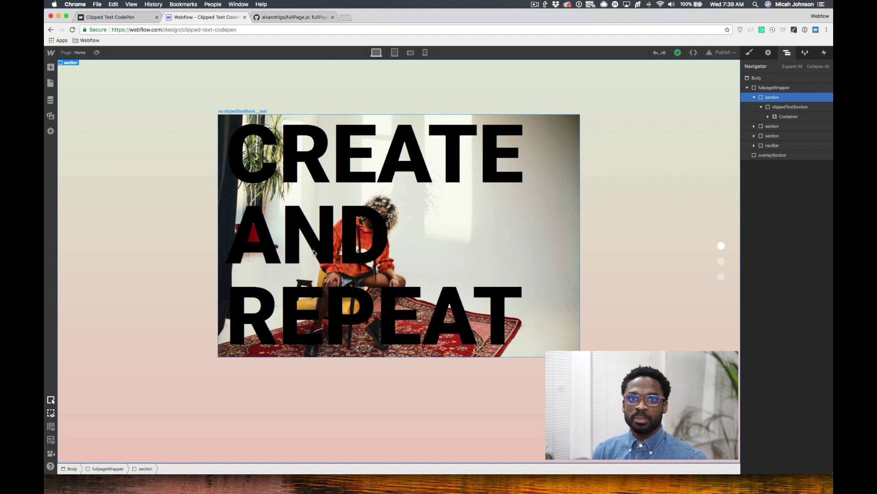
{"action": "left_click", "coordinate": [724, 53]}
{"action": "left_click", "coordinate": [698, 79]}
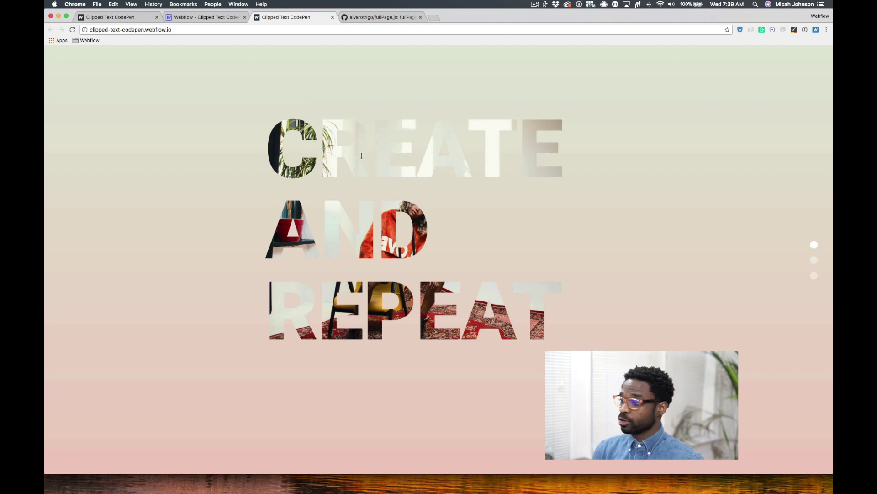
- Scroll through BE NICE & PLAY and ENJOY YOUR TIME, then use the side dots to return to CREATE AND REPEAT
{"action": "scroll", "coordinate": [362, 156], "scroll_direction": "down", "scroll_amount": 2}
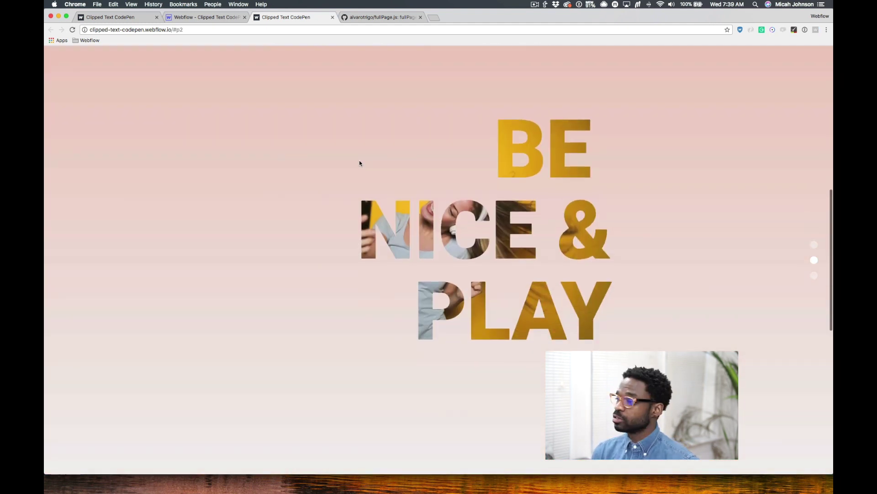
{"action": "scroll", "coordinate": [359, 162], "scroll_direction": "down", "scroll_amount": 2}
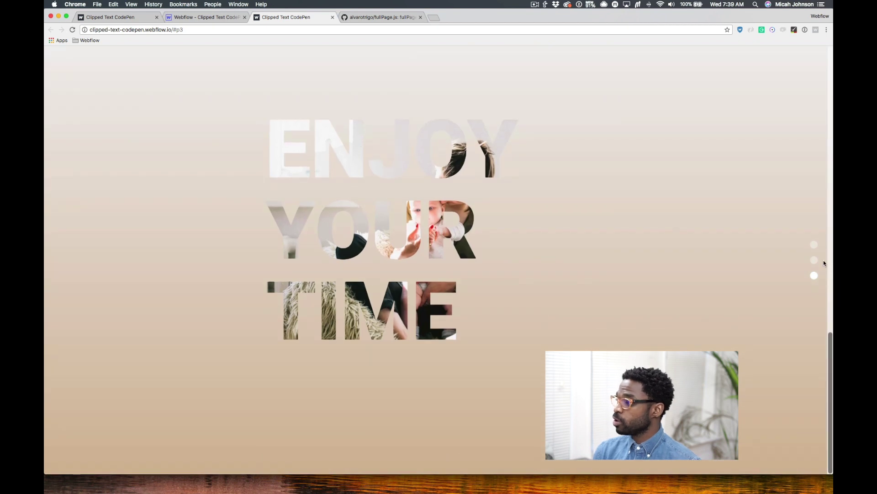
{"action": "left_click", "coordinate": [815, 261]}
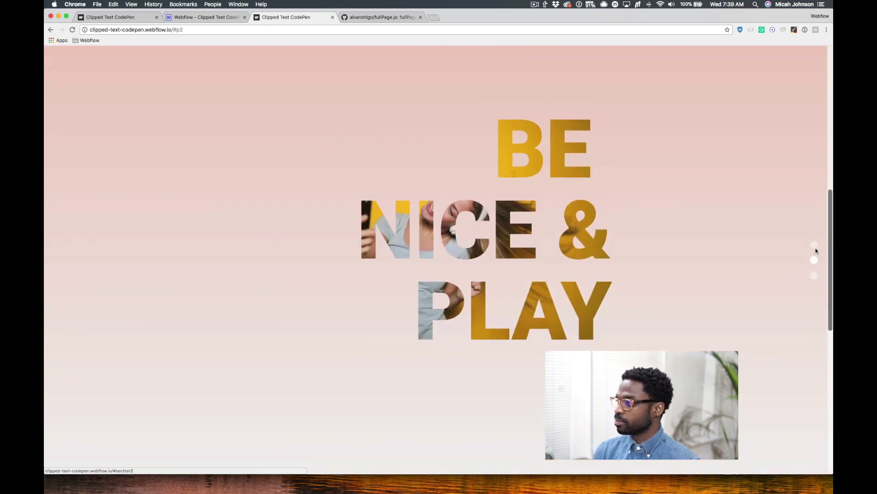
{"action": "left_click", "coordinate": [815, 245]}
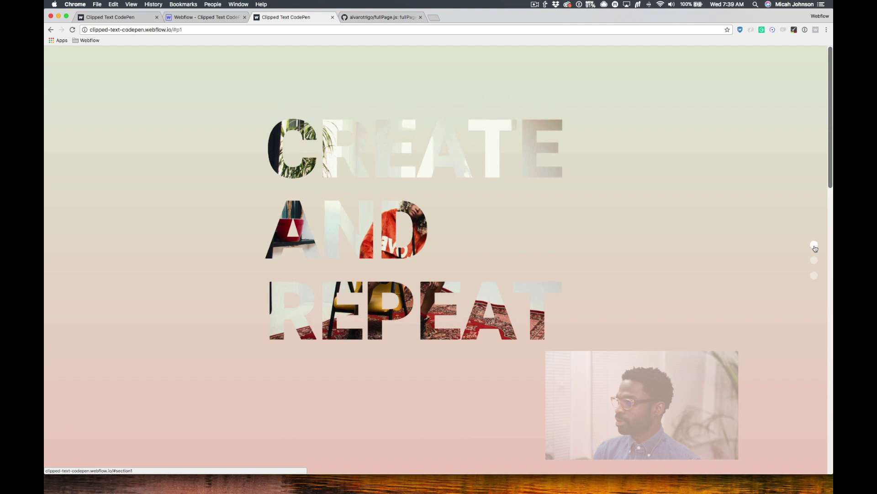